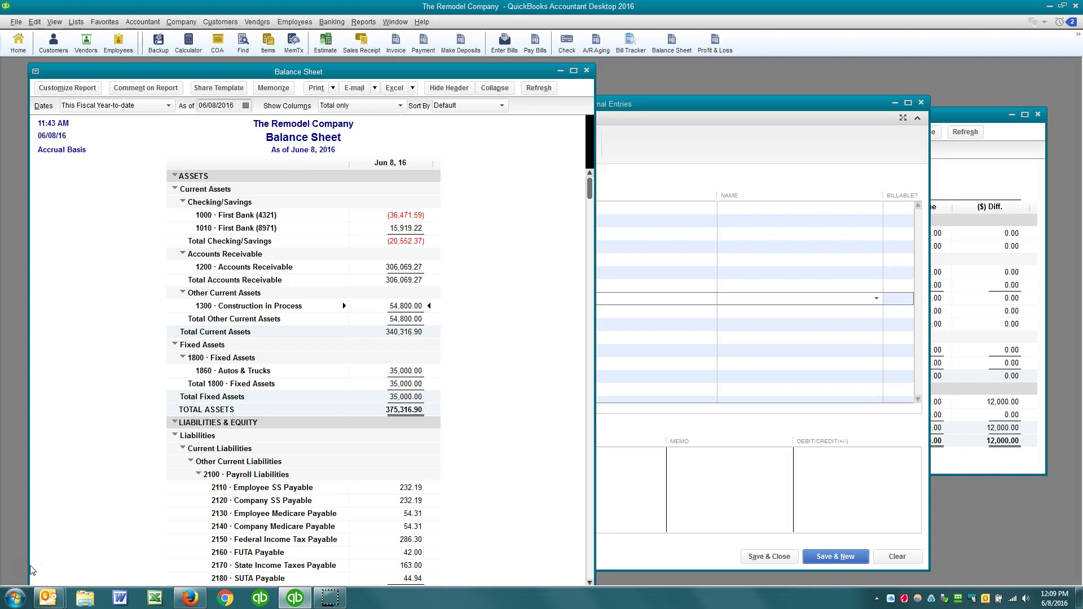
Drill into the 54,800.00 Construction in Process balance to list its transactions.
{"action": "left_click", "coordinate": [184, 581]}
{"action": "double_click", "coordinate": [411, 305]}
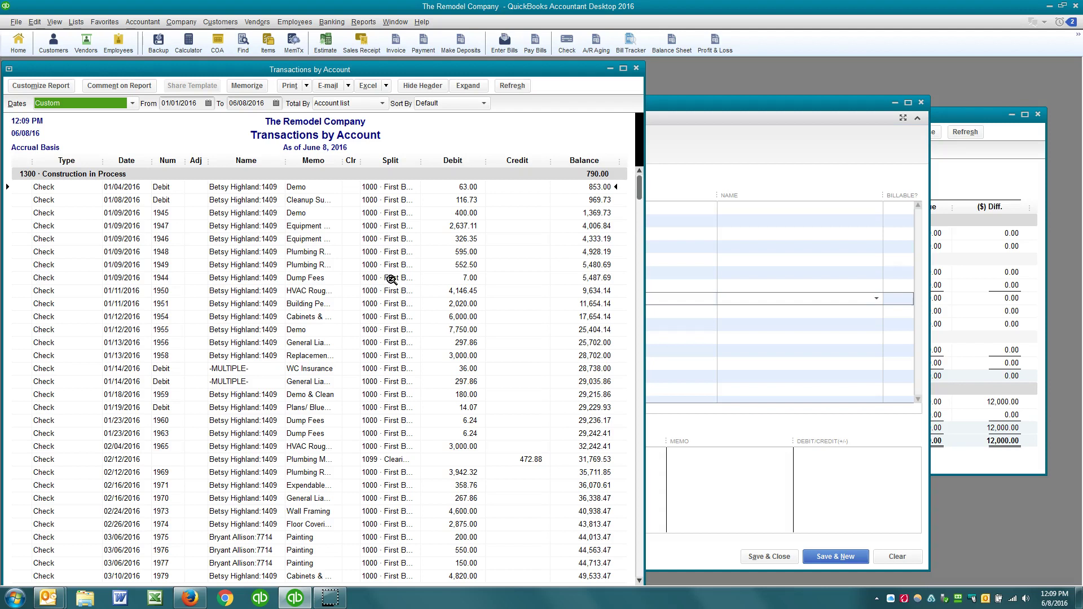
{"action": "left_click", "coordinate": [344, 249]}
{"action": "scroll", "coordinate": [341, 277], "scroll_direction": "down", "scroll_amount": 5}
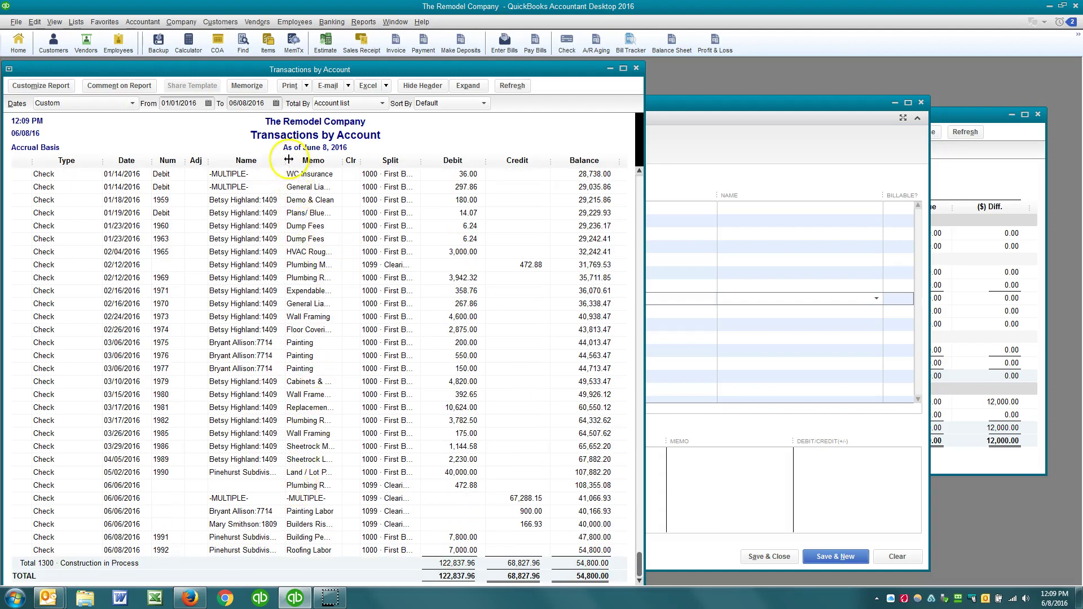
Widen the Name column to show full job names and open the report's Modify Report settings.
{"action": "left_click_drag", "start_coordinate": [354, 162], "coordinate": [352, 162]}
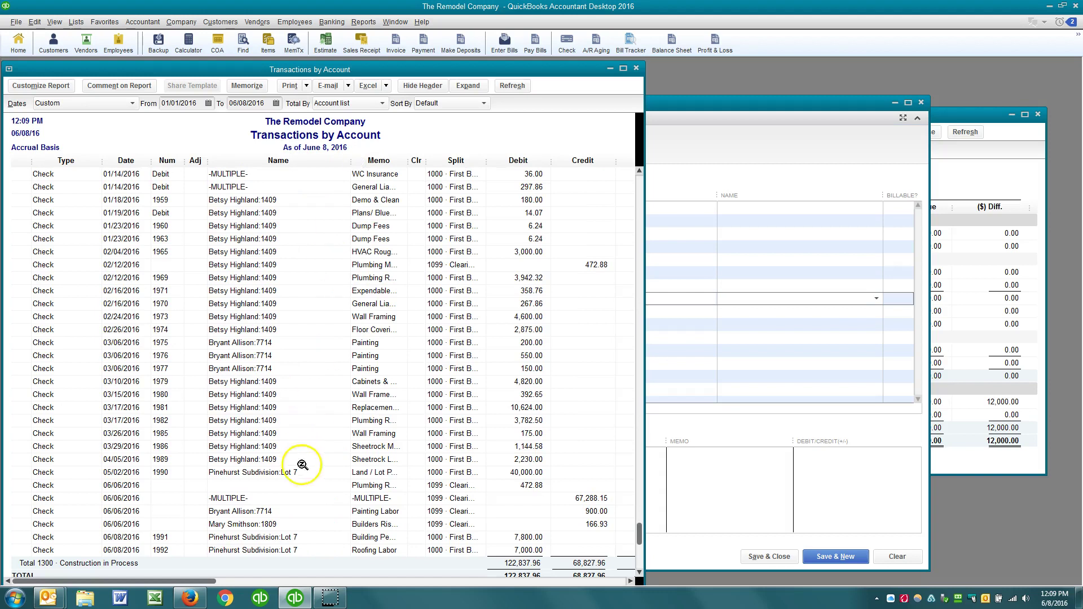
{"action": "left_click", "coordinate": [290, 541]}
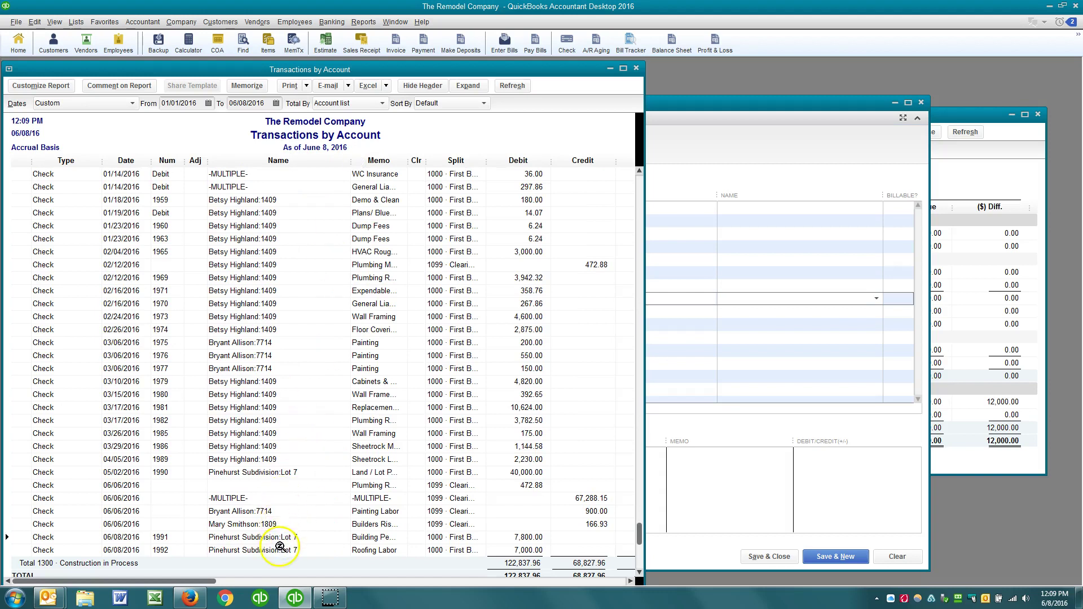
{"action": "left_click", "coordinate": [43, 86]}
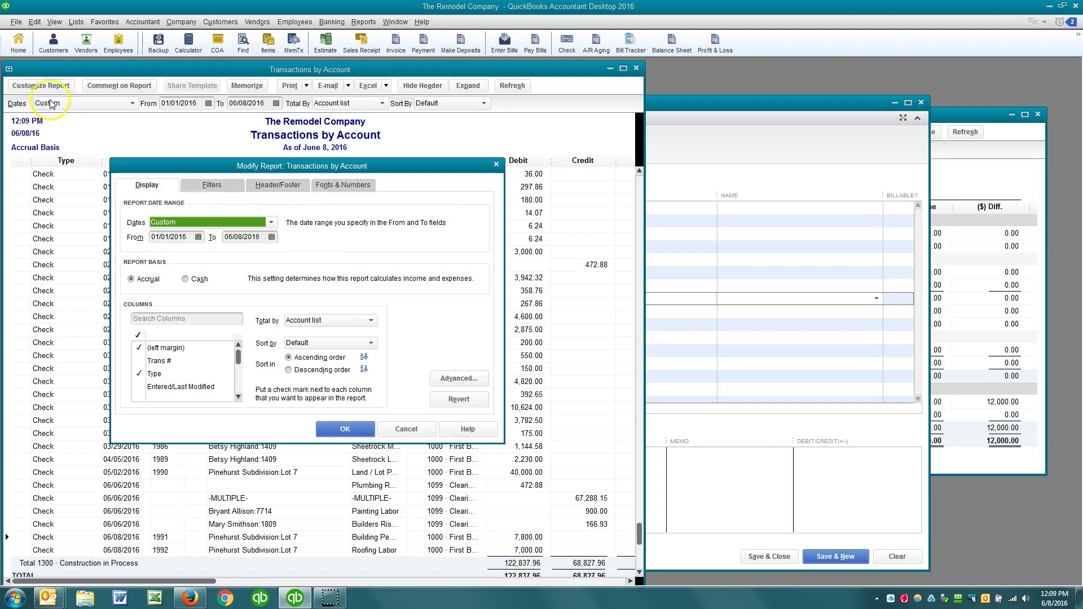
Filter the report by Name to Pinehurst Subdivision:Lot 7, leaving three checks totaling 54,800.00.
{"action": "left_click", "coordinate": [204, 184]}
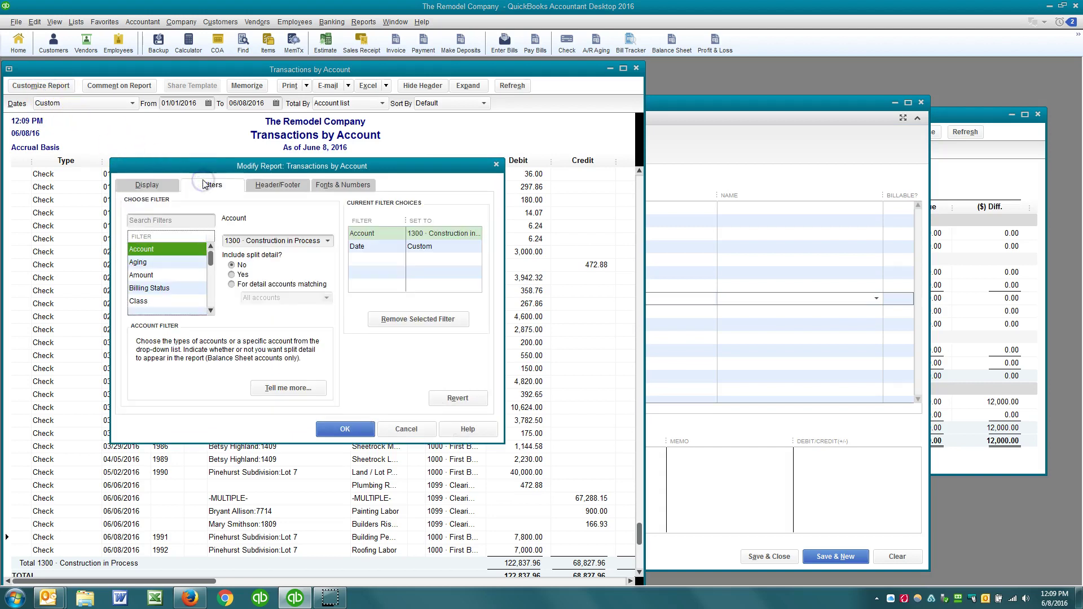
{"action": "left_click", "coordinate": [146, 250]}
{"action": "scroll", "coordinate": [149, 265], "scroll_direction": "down", "scroll_amount": 4}
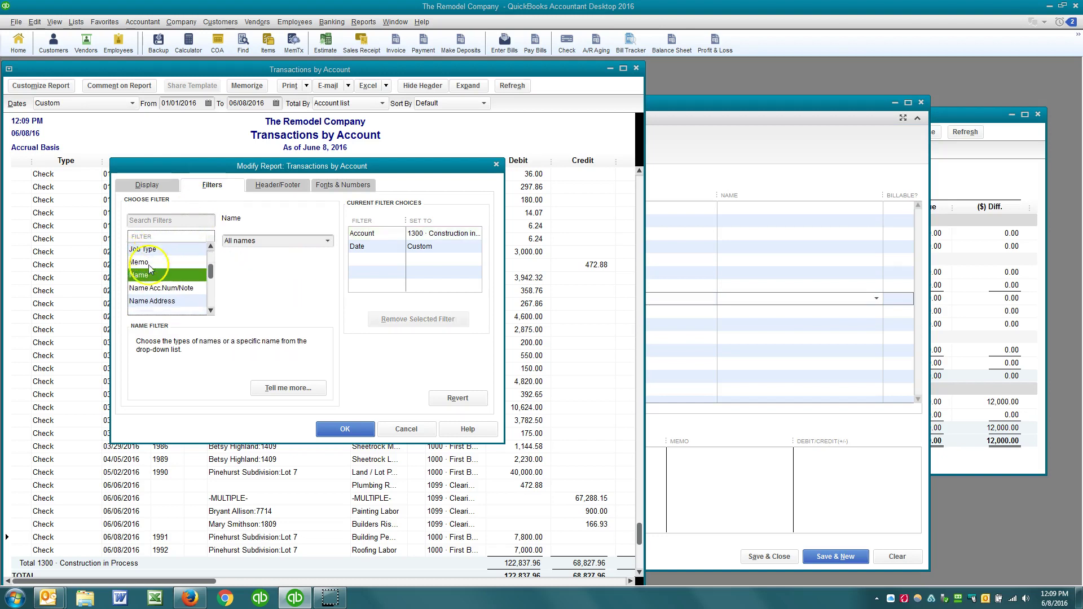
{"action": "left_click", "coordinate": [147, 275]}
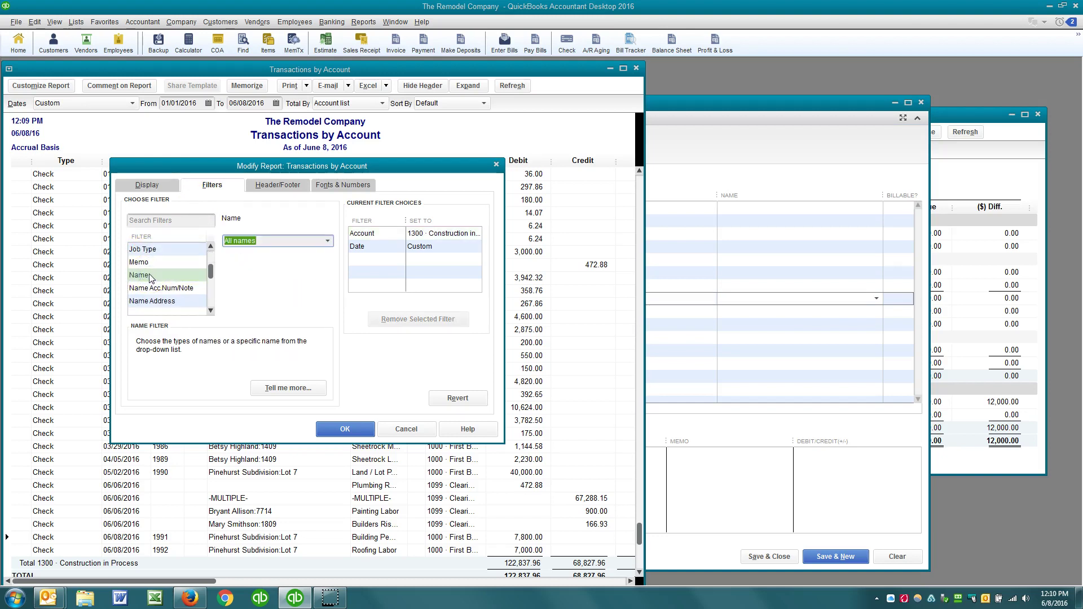
{"action": "type", "text": "Pinehurst Subdivision:Lot 7"}
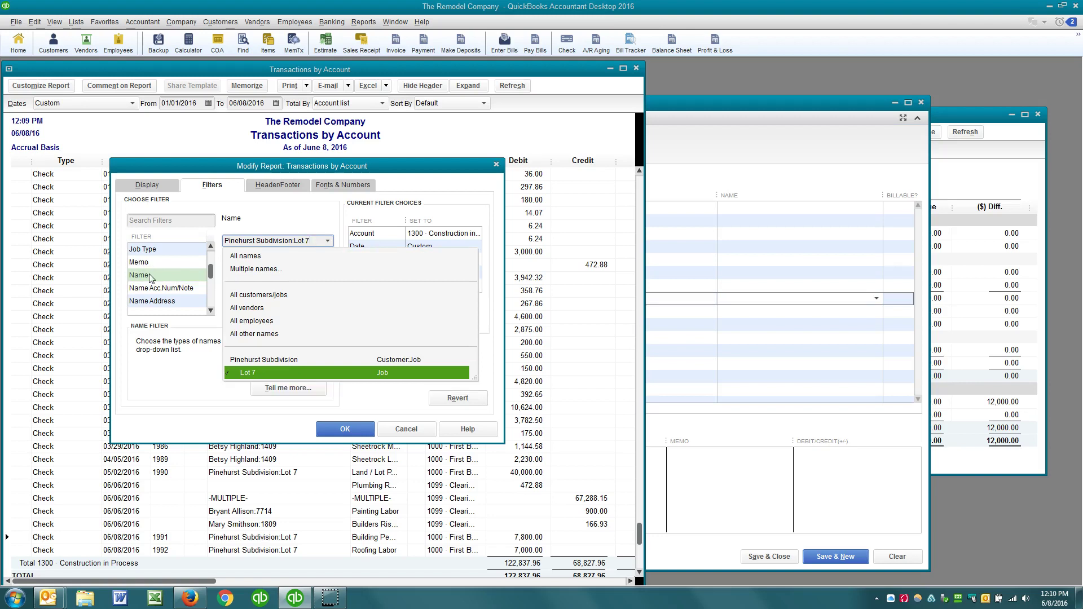
{"action": "key", "text": "Return"}
{"action": "key", "text": "Return"}
{"action": "left_click", "coordinate": [158, 276]}
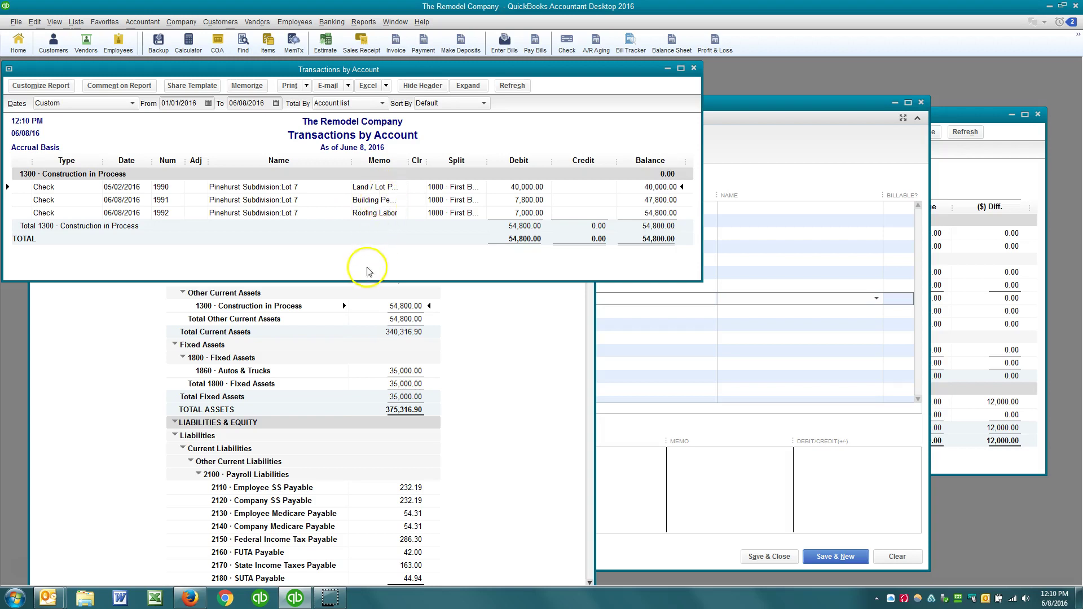
Enlarge the report, widen the Memo column, and sort the Lot 7 rows by Memo.
{"action": "left_click_drag", "start_coordinate": [363, 281], "coordinate": [351, 564]}
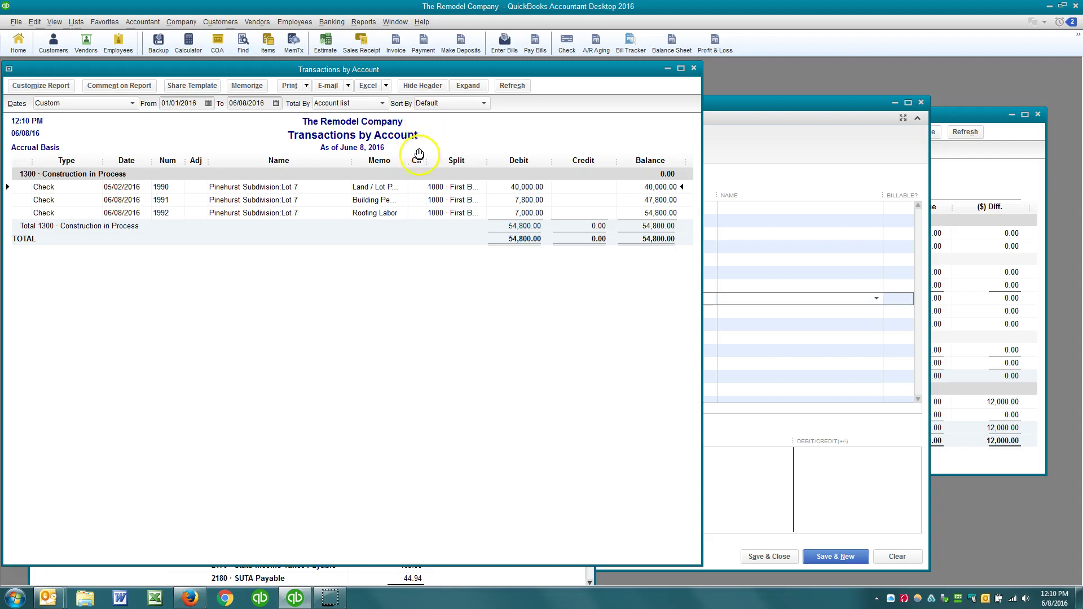
{"action": "left_click_drag", "start_coordinate": [482, 156], "coordinate": [481, 156]}
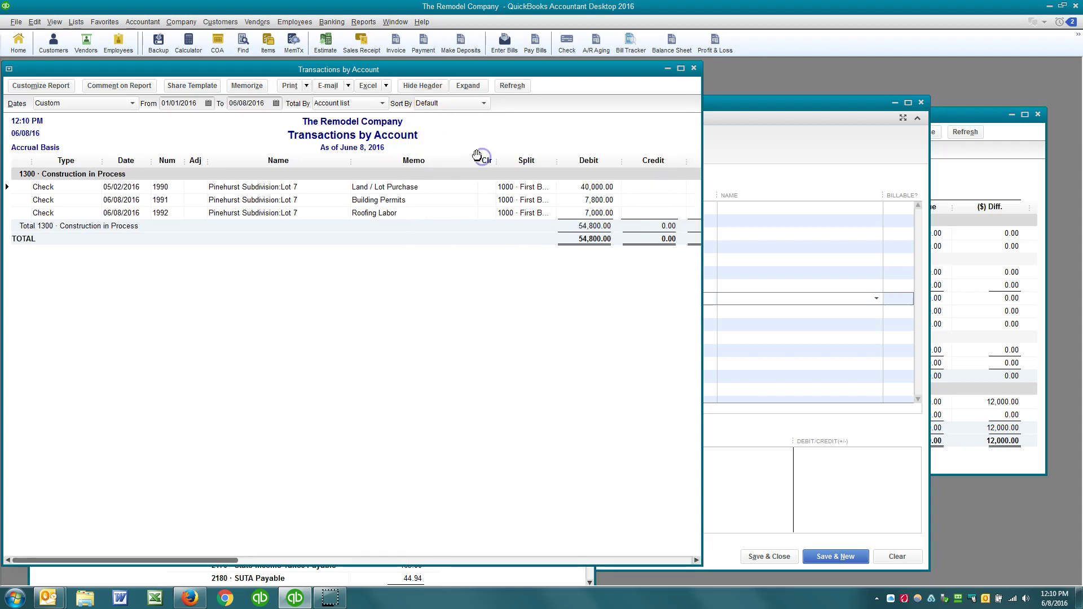
{"action": "left_click", "coordinate": [437, 104]}
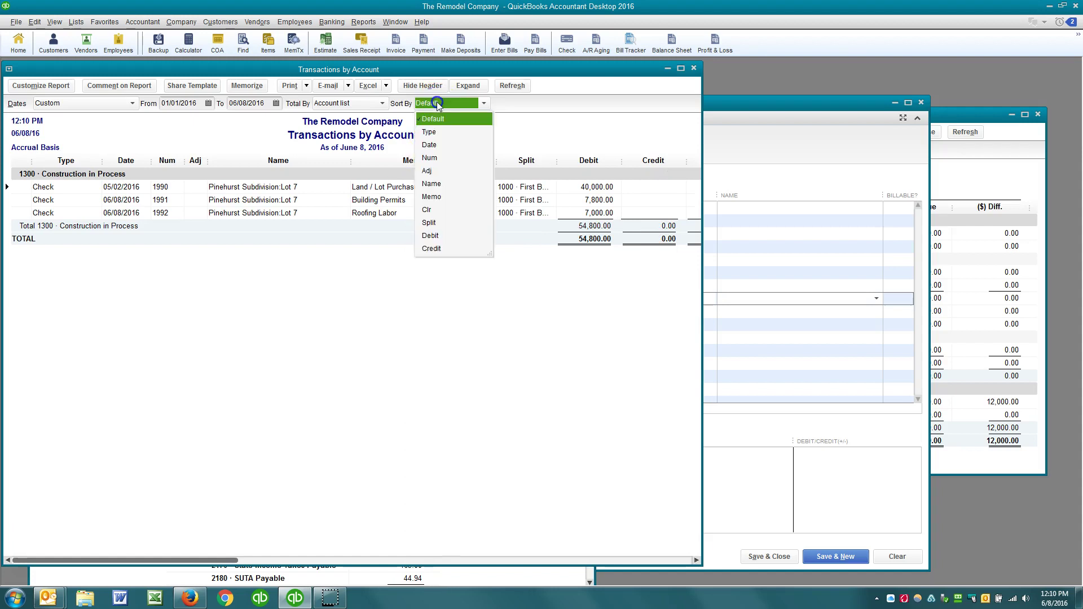
{"action": "left_click", "coordinate": [433, 198]}
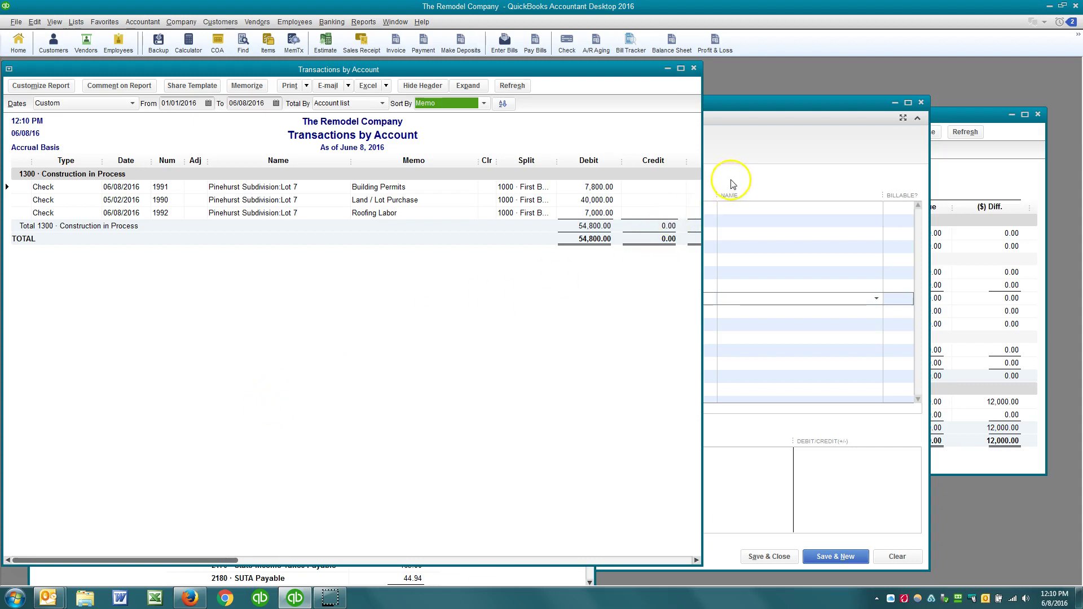
{"action": "left_click", "coordinate": [180, 22]}
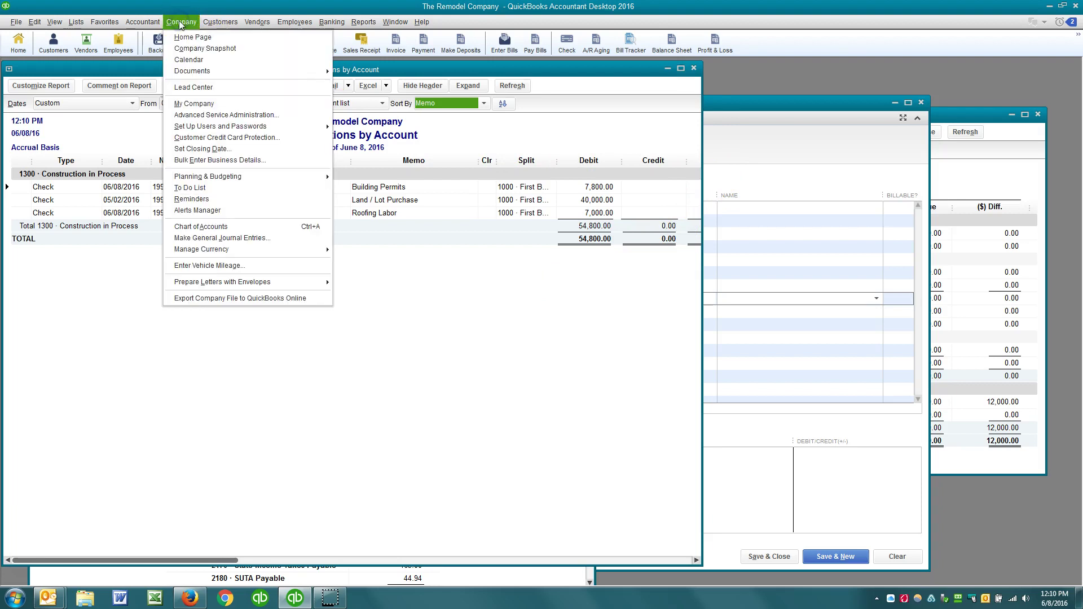
Open General Journal Entries and set up the 40,000.00 credit and 5080 debit lines.
{"action": "left_click", "coordinate": [206, 238]}
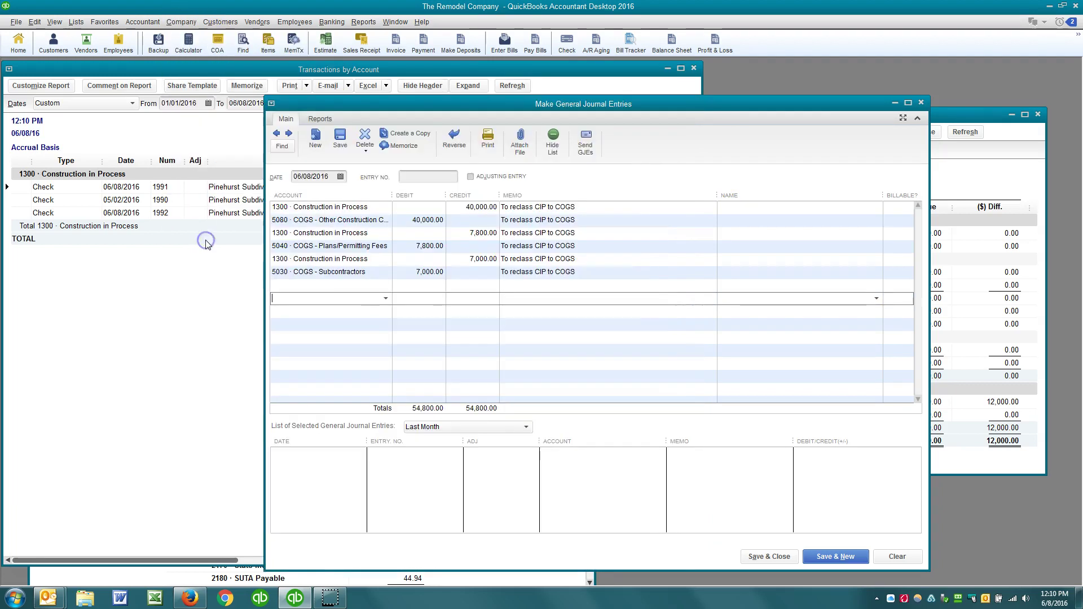
{"action": "left_click_drag", "start_coordinate": [504, 109], "coordinate": [572, 246]}
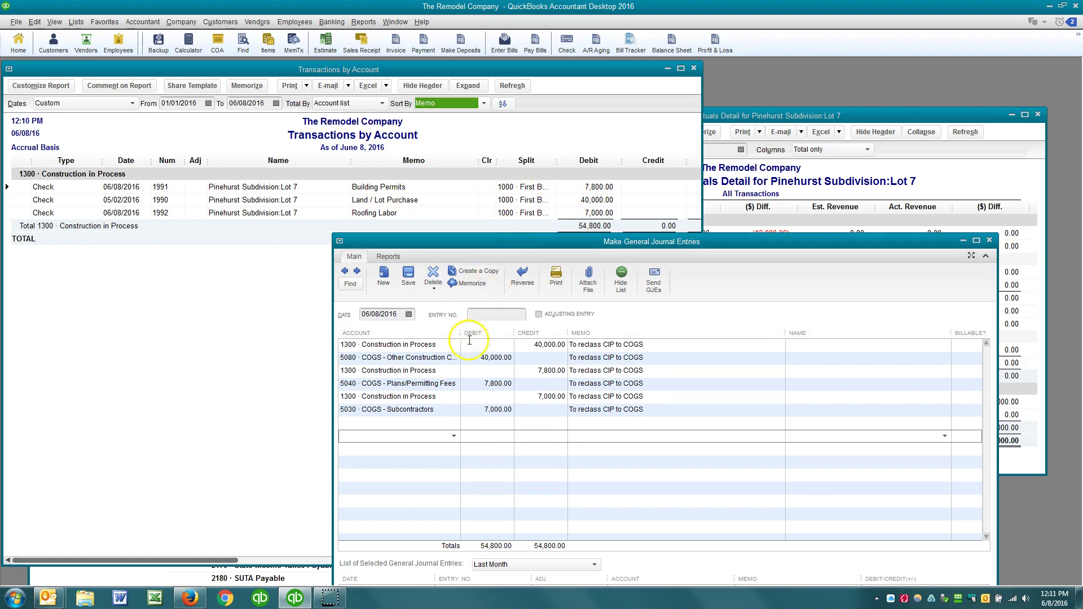
{"action": "left_click", "coordinate": [452, 346]}
{"action": "left_click", "coordinate": [526, 346]}
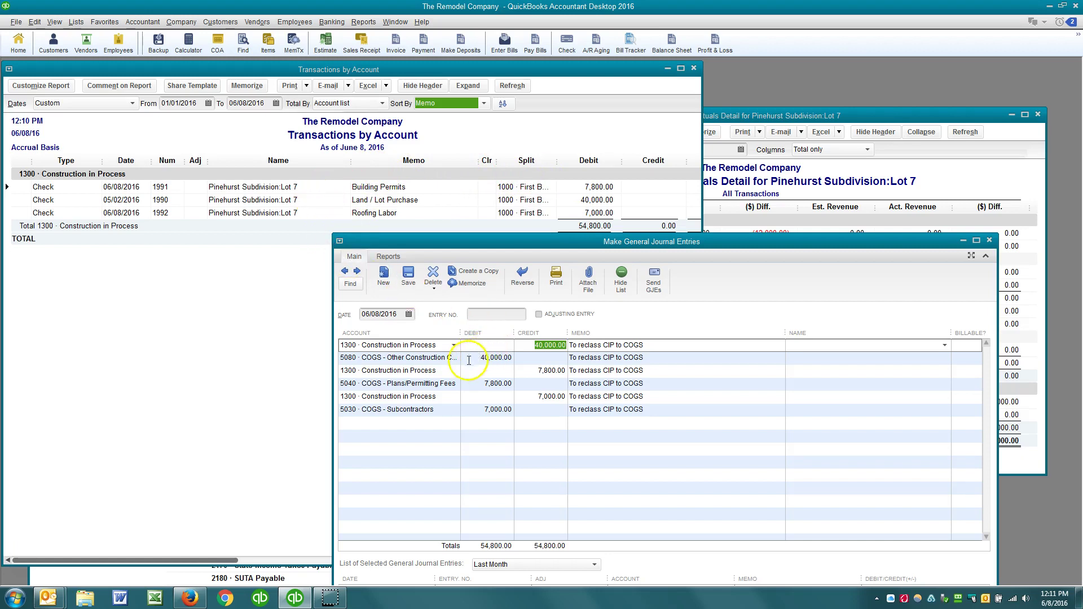
{"action": "left_click_drag", "start_coordinate": [458, 335], "coordinate": [480, 335]}
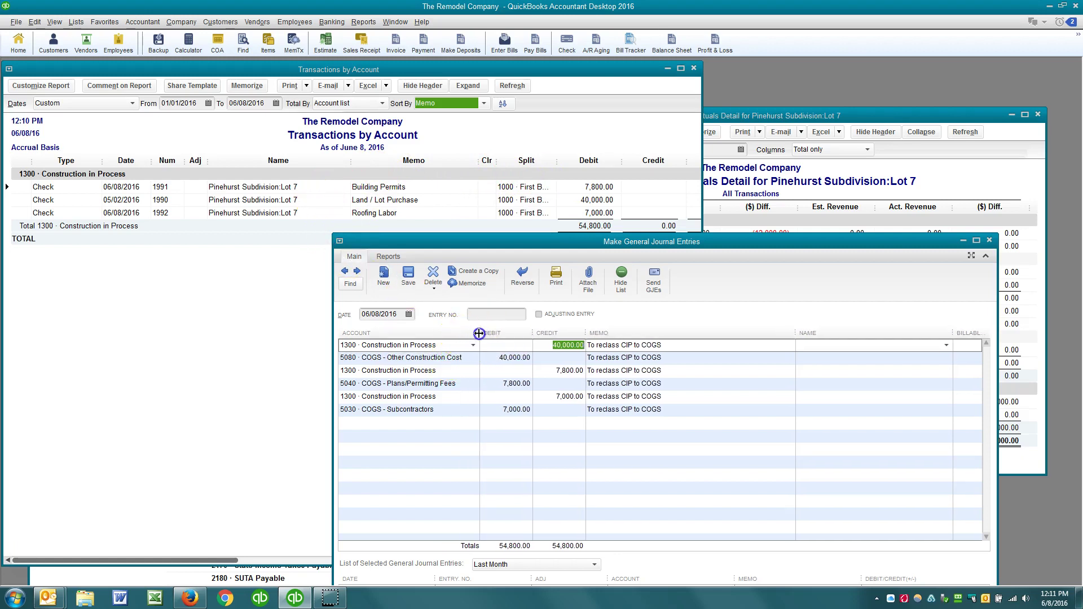
{"action": "left_click", "coordinate": [493, 357]}
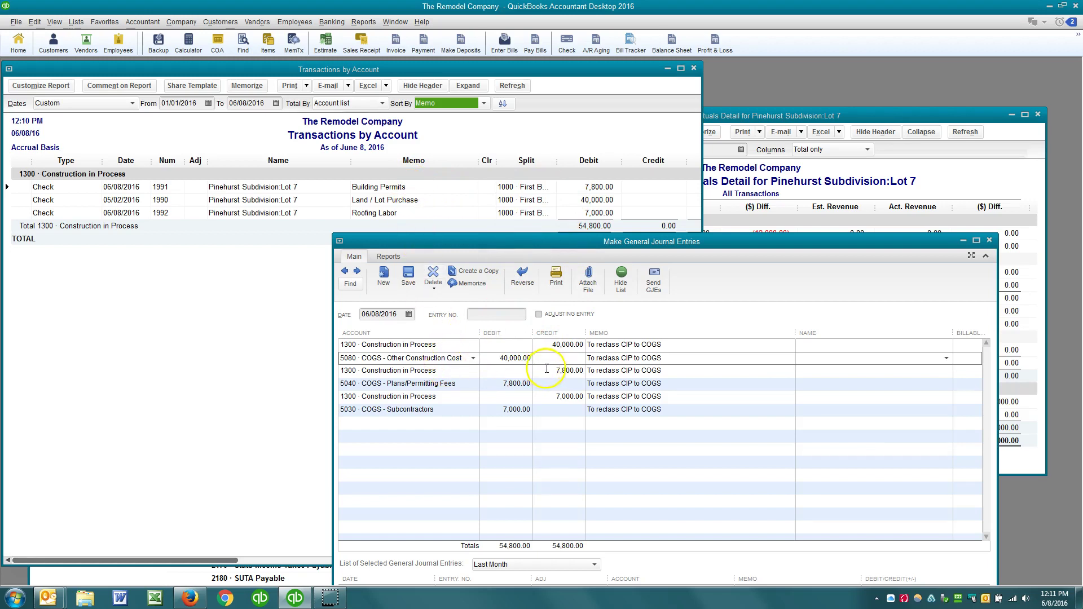
Edit the 7,800.00 Plans/Permitting debit and 5030 COGS - Subcontractors line, then delete the stray Purchase Orders line.
{"action": "left_click", "coordinate": [500, 384]}
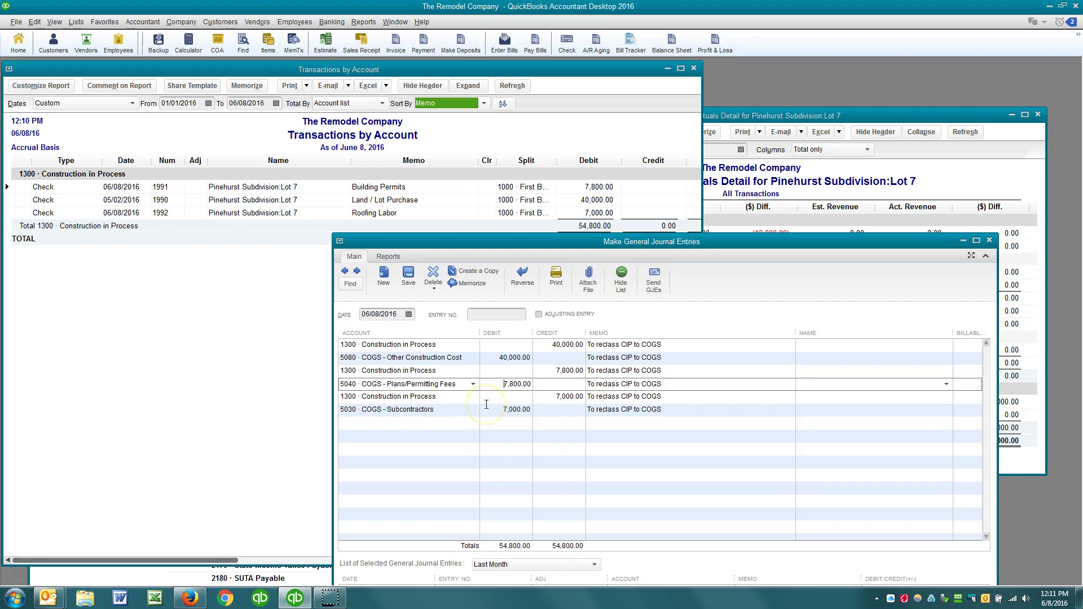
{"action": "left_click", "coordinate": [458, 410]}
{"action": "left_click_drag", "start_coordinate": [443, 411], "coordinate": [283, 418]}
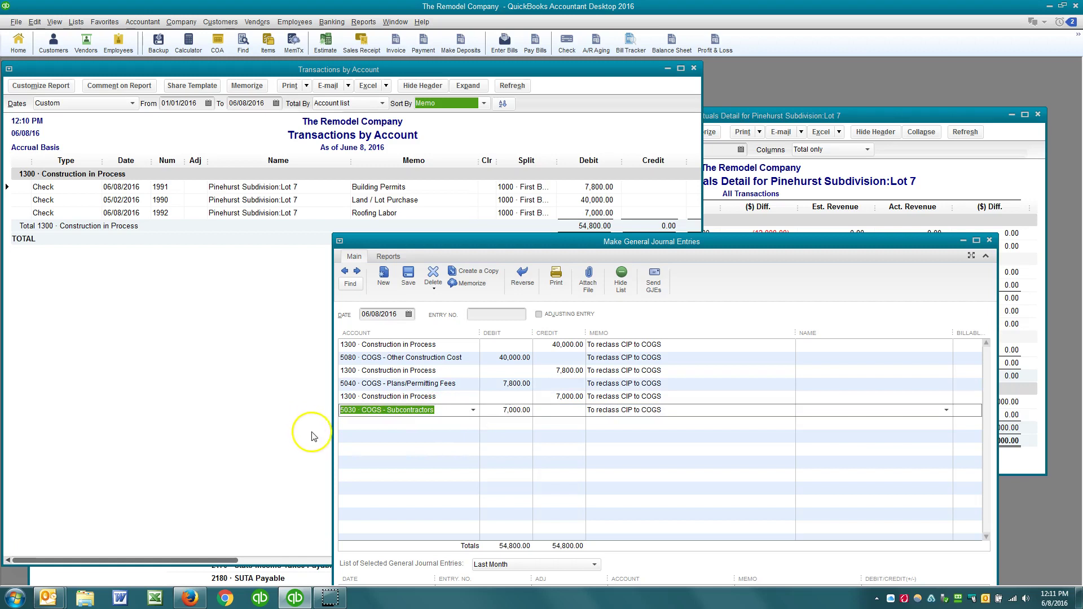
{"action": "left_click", "coordinate": [360, 424]}
{"action": "type", "text": "5 · Purchase Orders"}
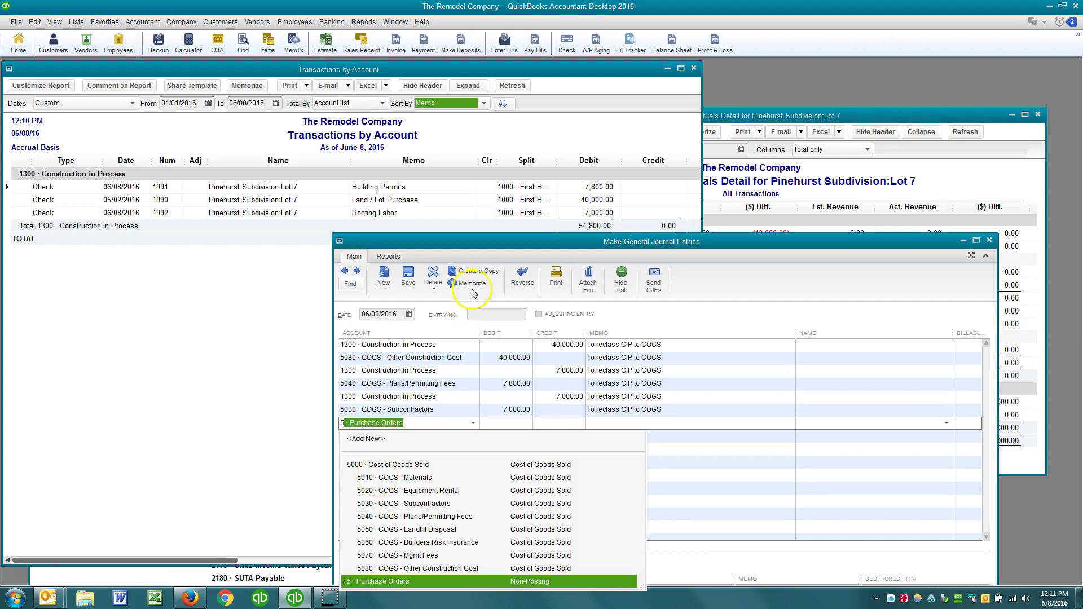
{"action": "left_click_drag", "start_coordinate": [429, 423], "coordinate": [312, 423]}
{"action": "key", "text": "BackSpace"}
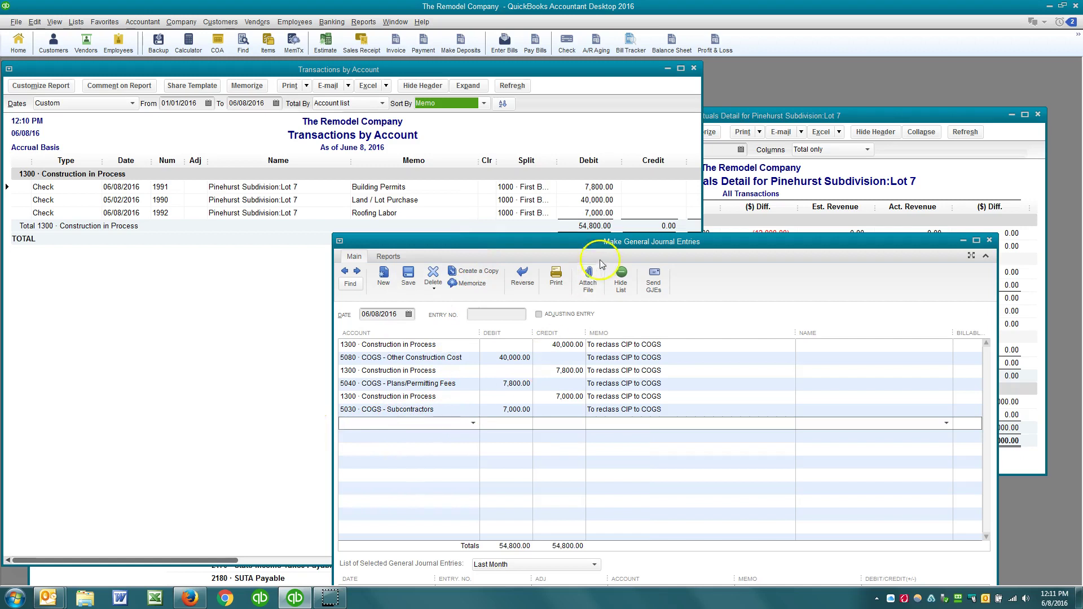
{"action": "left_click_drag", "start_coordinate": [599, 247], "coordinate": [621, 149]}
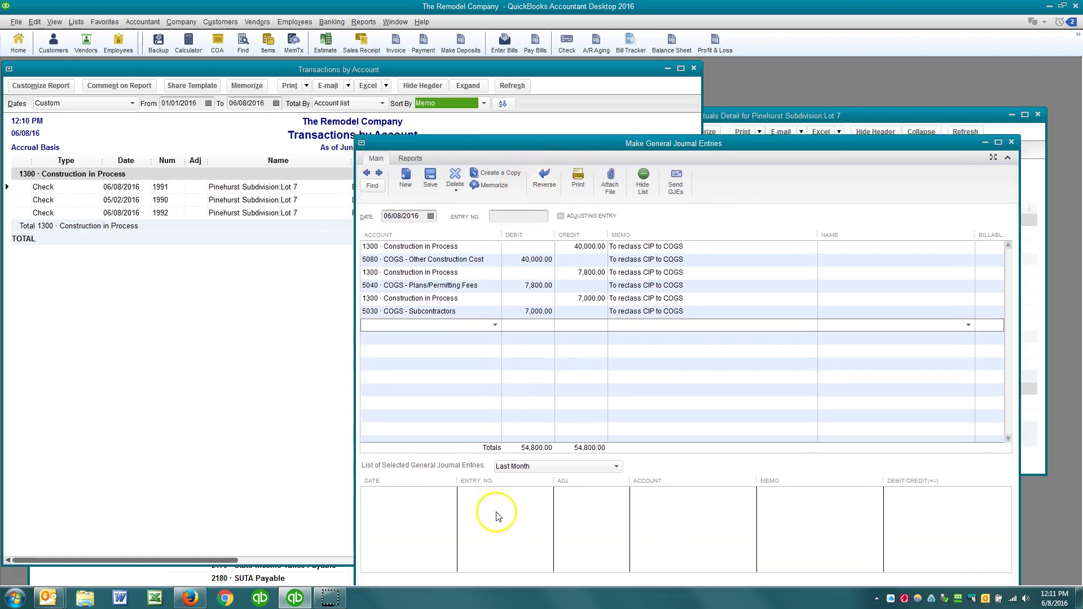
Save and close the 06/08/2016 reclass entry, then scroll the report to its Balance column.
{"action": "left_click_drag", "start_coordinate": [506, 141], "coordinate": [457, 86]}
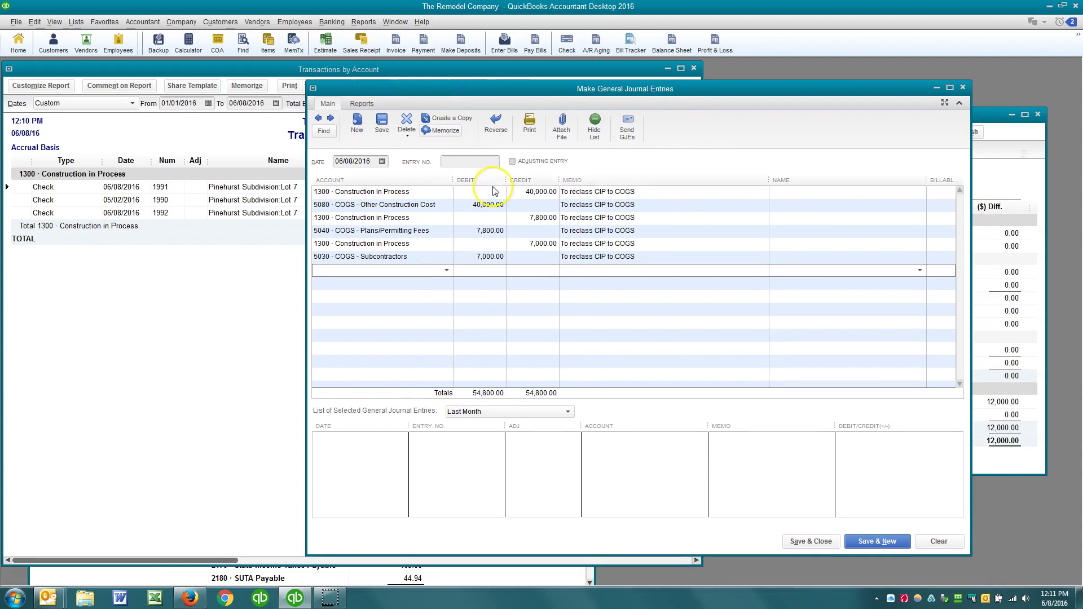
{"action": "left_click", "coordinate": [372, 160]}
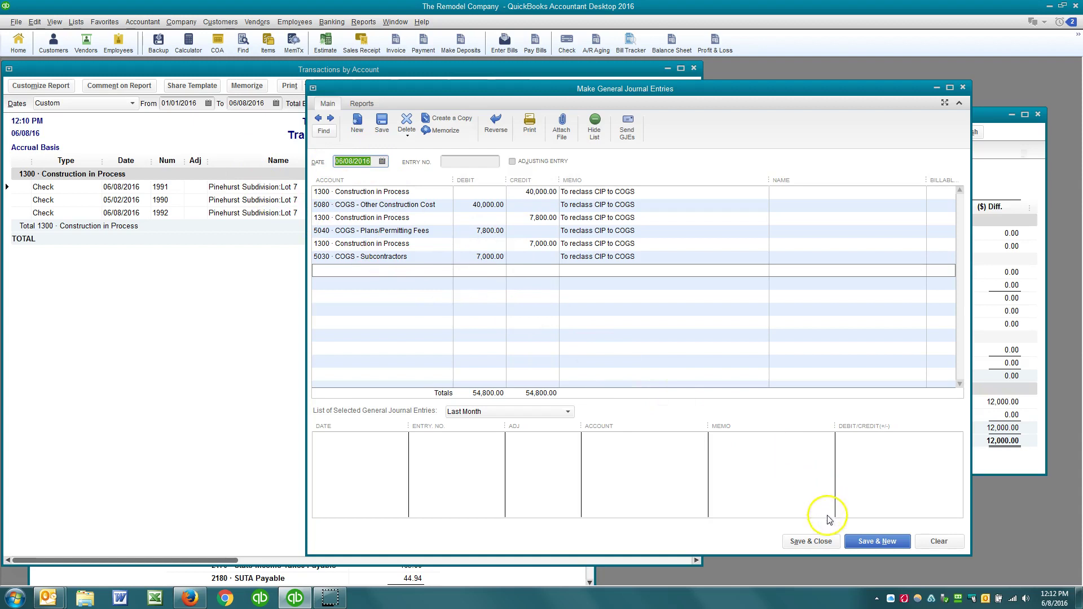
{"action": "left_click", "coordinate": [824, 540]}
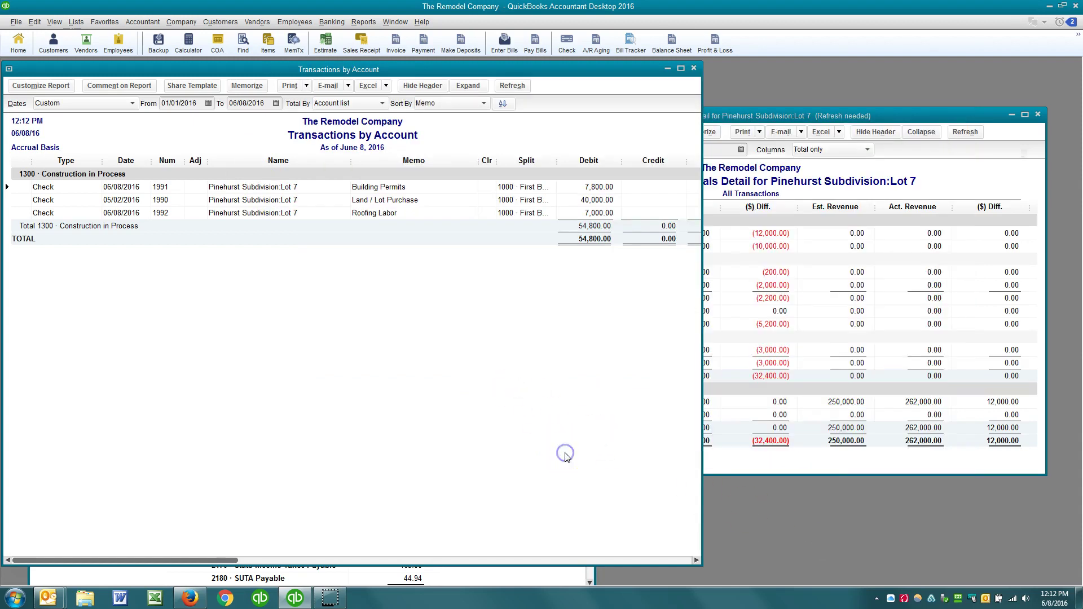
{"action": "left_click", "coordinate": [597, 560]}
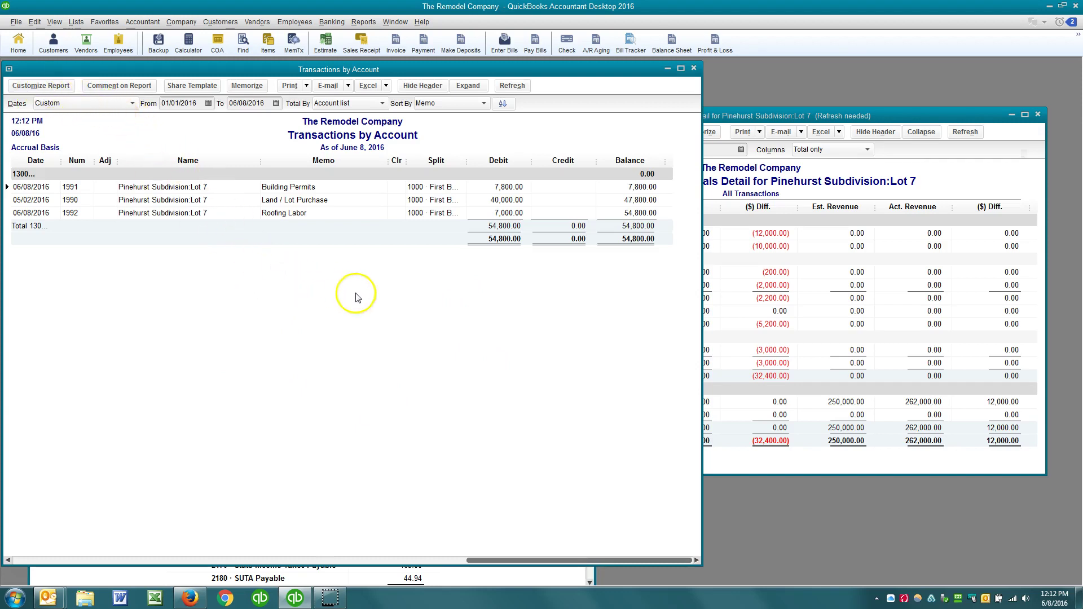
Reopen the saved reclass entry, then view the Lot 7 Job Estimates vs. Actuals Detail report.
{"action": "left_click", "coordinate": [181, 22]}
{"action": "left_click", "coordinate": [218, 238]}
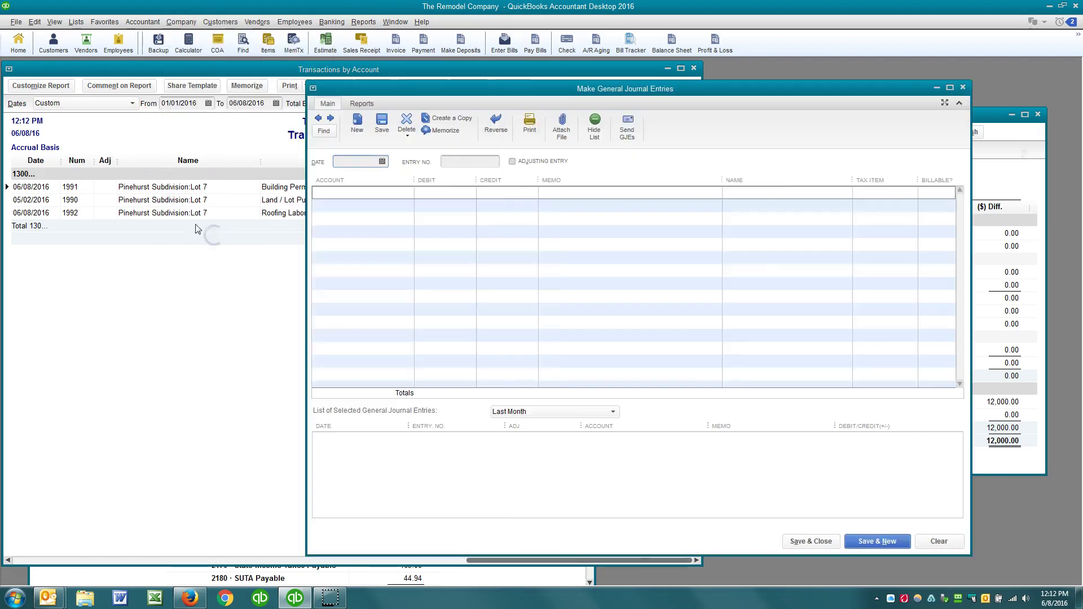
{"action": "left_click", "coordinate": [318, 118]}
{"action": "left_click", "coordinate": [797, 188]}
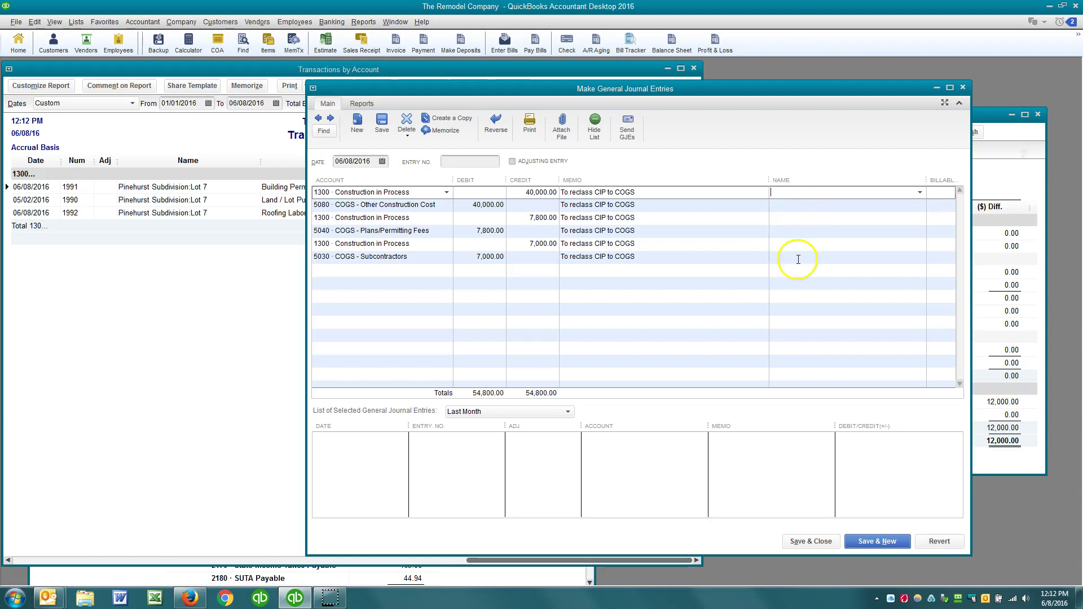
{"action": "left_click_drag", "start_coordinate": [722, 88], "coordinate": [552, 101]}
{"action": "left_click", "coordinate": [964, 175]}
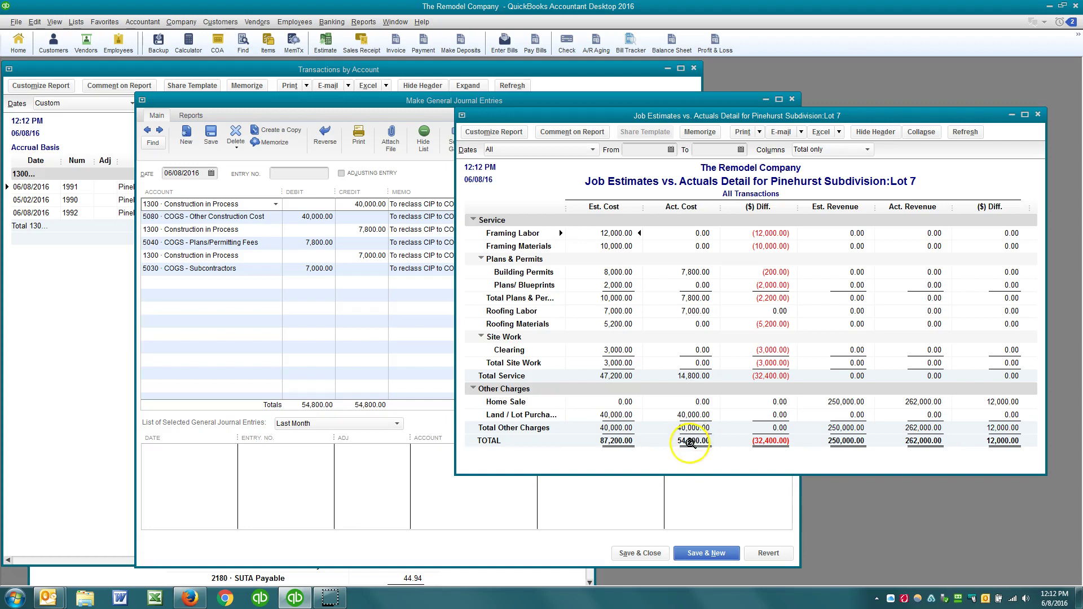
Widen the reclass entry's Name column, then return to the Lot 7 Transactions by Account report.
{"action": "left_click", "coordinate": [410, 289]}
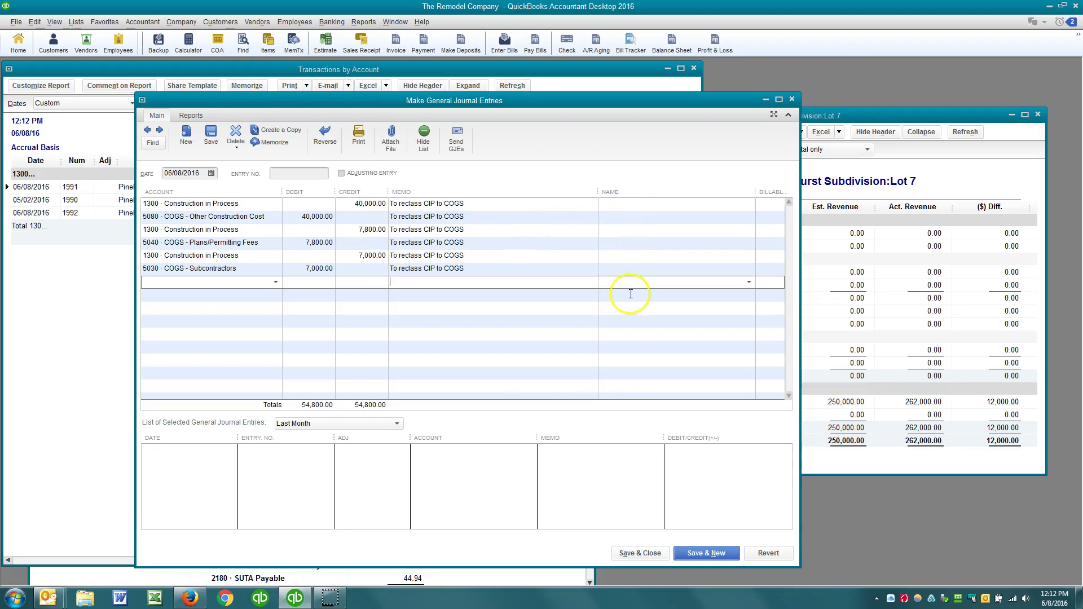
{"action": "left_click", "coordinate": [932, 204]}
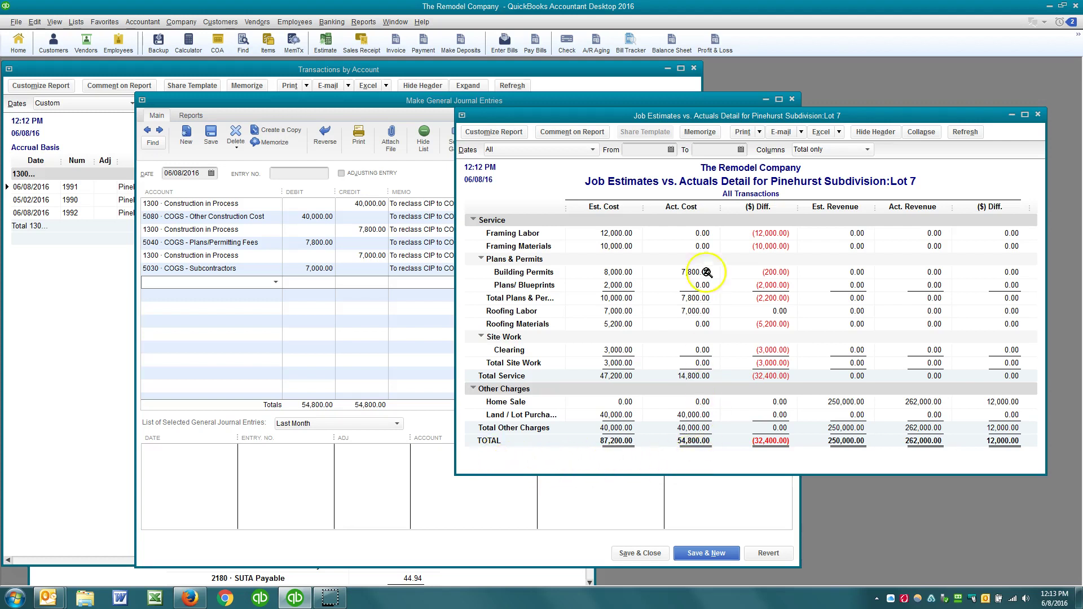
{"action": "left_click", "coordinate": [366, 365]}
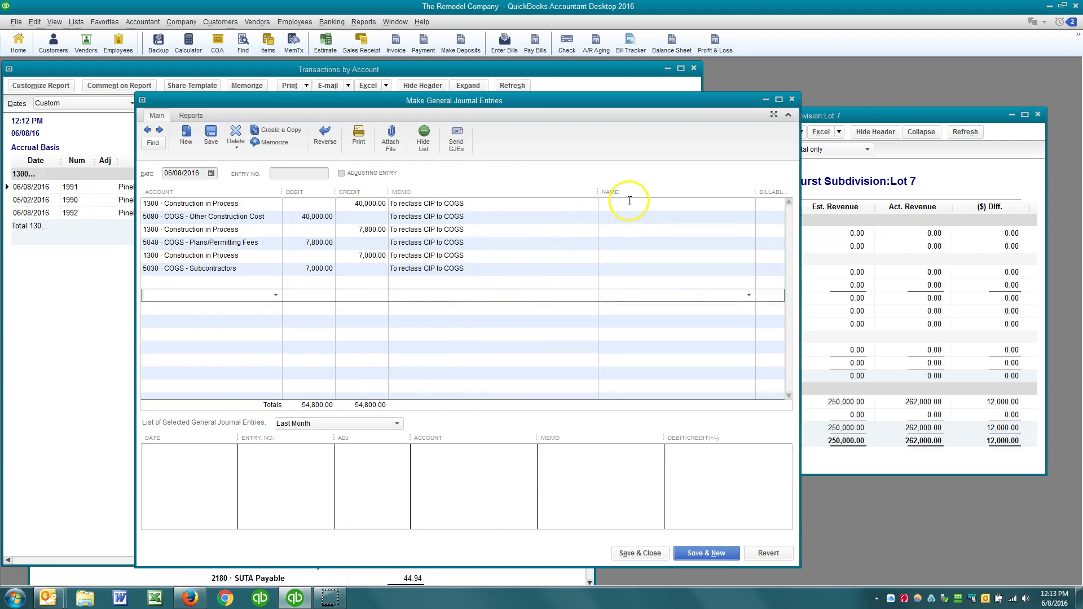
{"action": "left_click", "coordinate": [630, 202]}
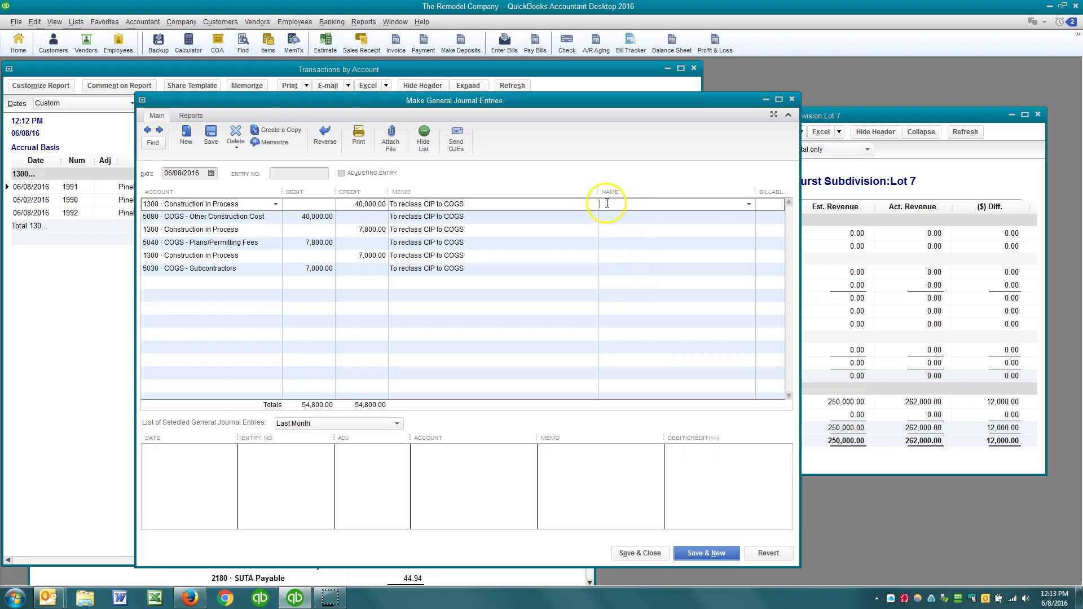
{"action": "left_click_drag", "start_coordinate": [598, 192], "coordinate": [513, 192]}
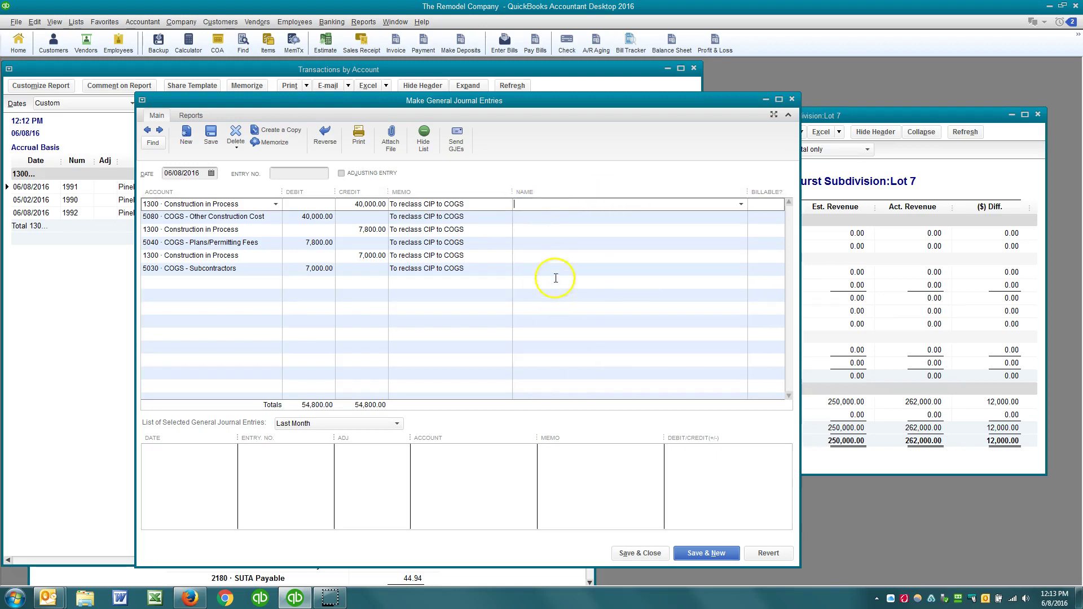
{"action": "left_click", "coordinate": [59, 357]}
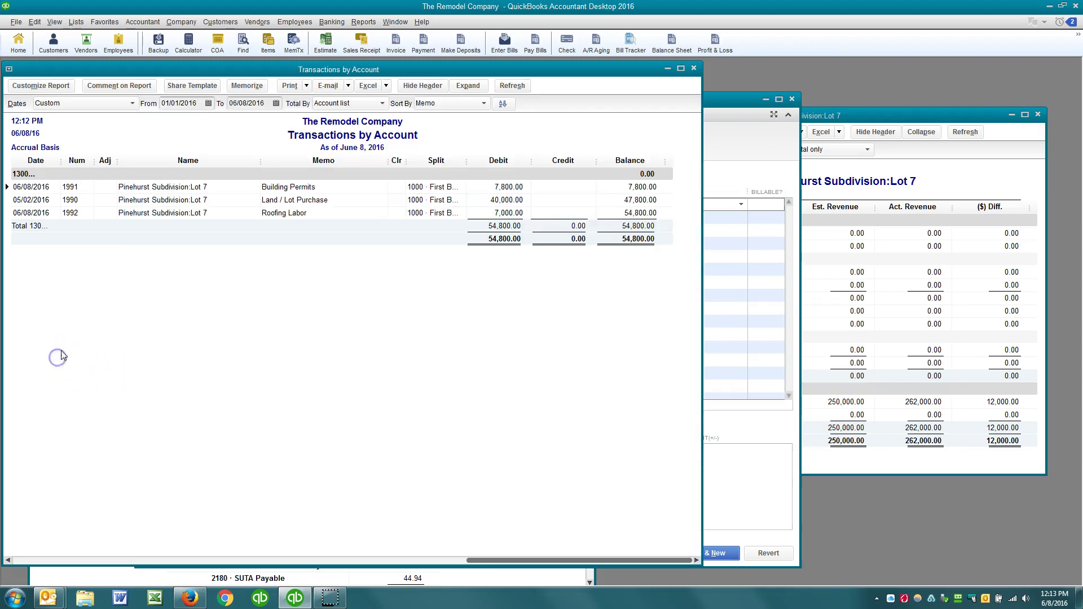
Close Transactions by Account and display the Balance Sheet as of June 8, 2016.
{"action": "key", "text": "Escape"}
{"action": "left_click", "coordinate": [89, 334]}
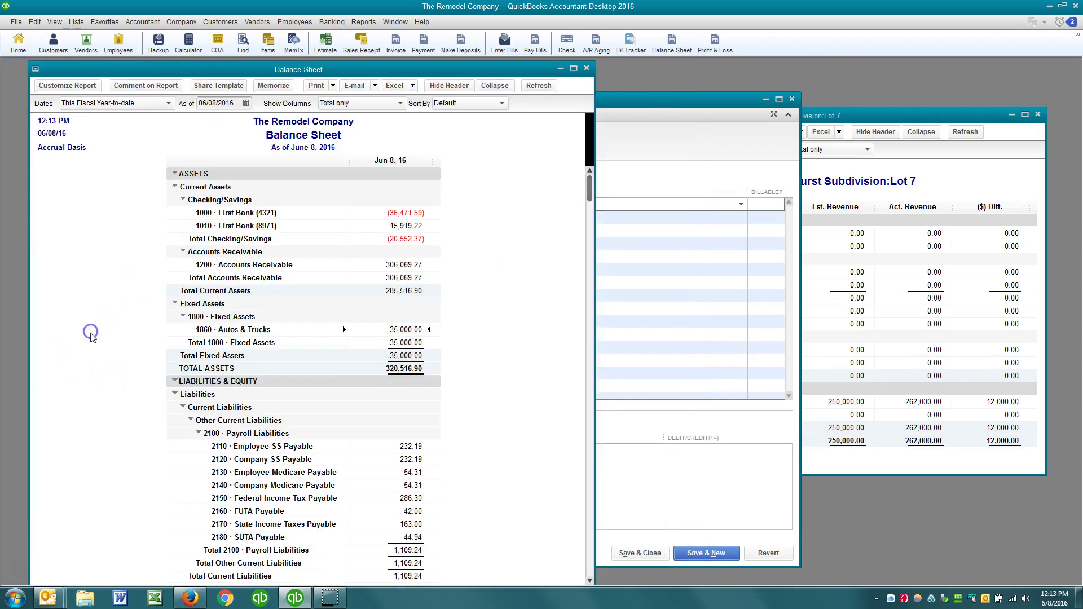